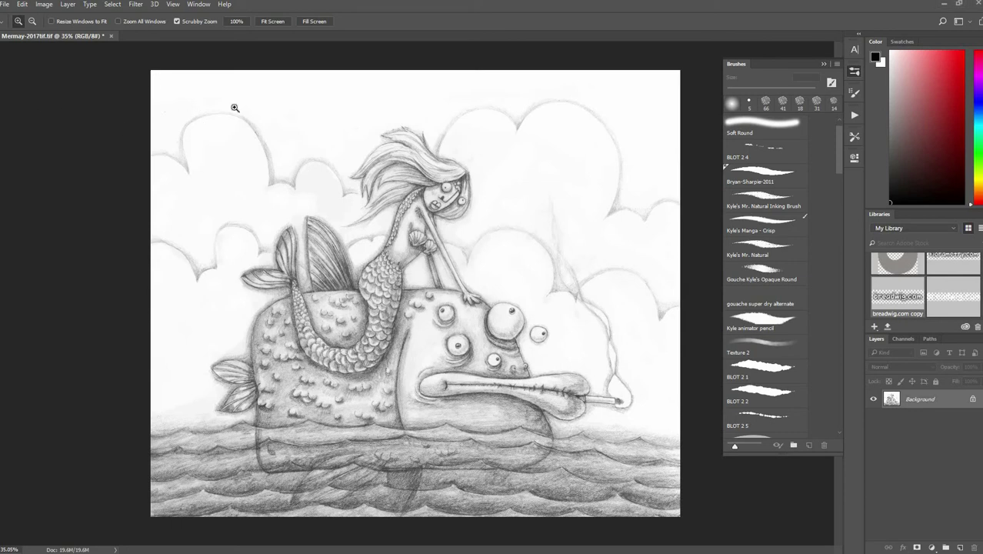
- Copy the whole pencil drawing into a new Alpha 1 channel
key(m)
key(ctrl+a)
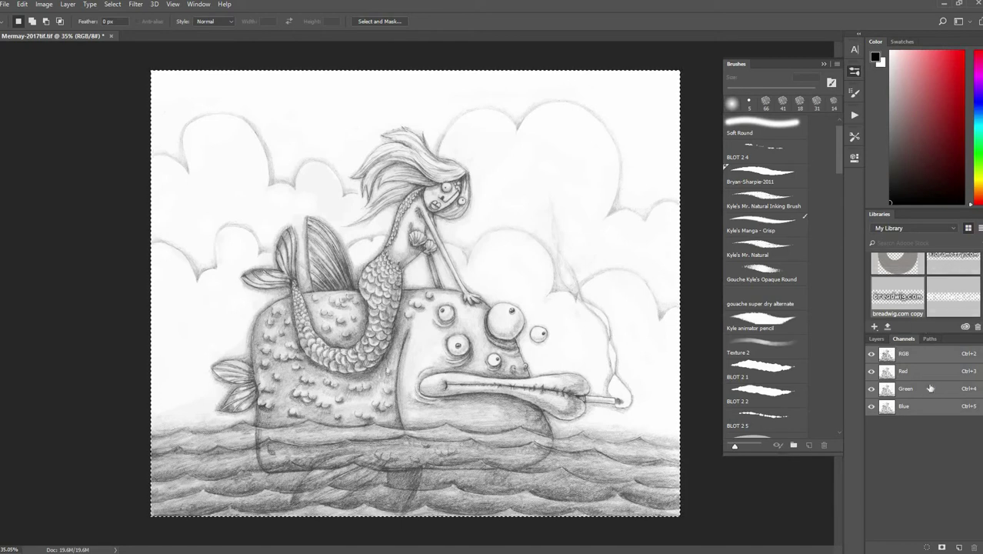
click(961, 547)
key(ctrl+v)
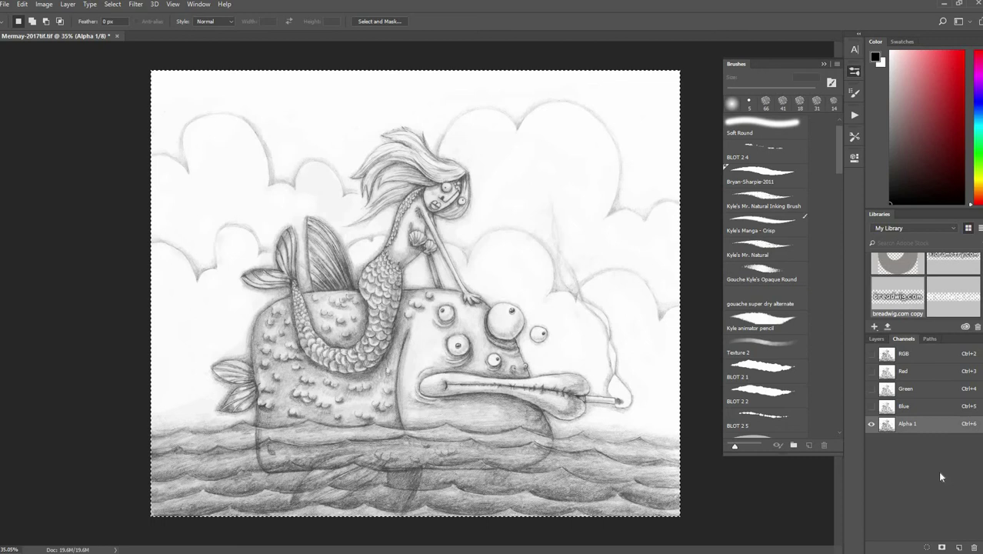
- Invert Alpha 1 to white-on-black lines, then restore the RGB view with Alpha 1 hidden
click(43, 4)
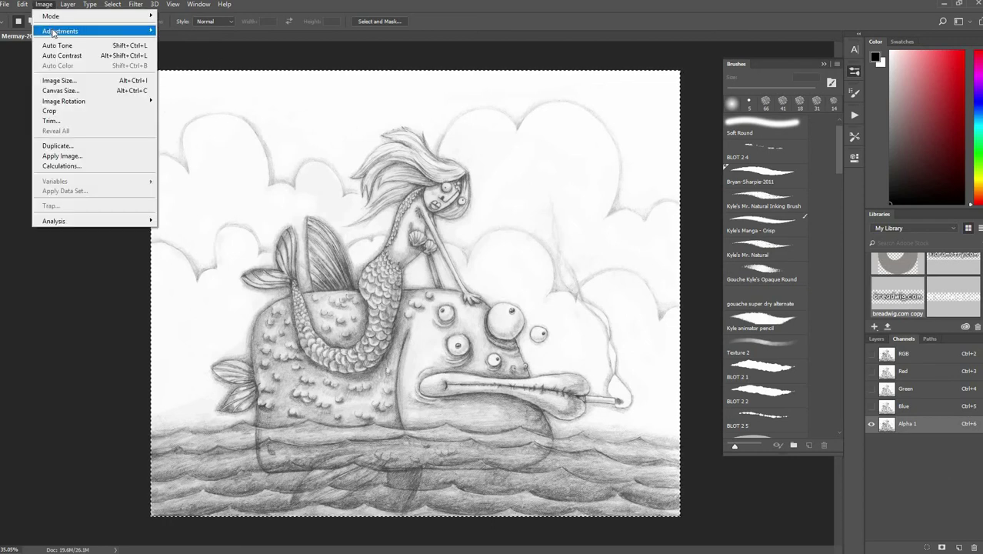
mouse_move(93, 34)
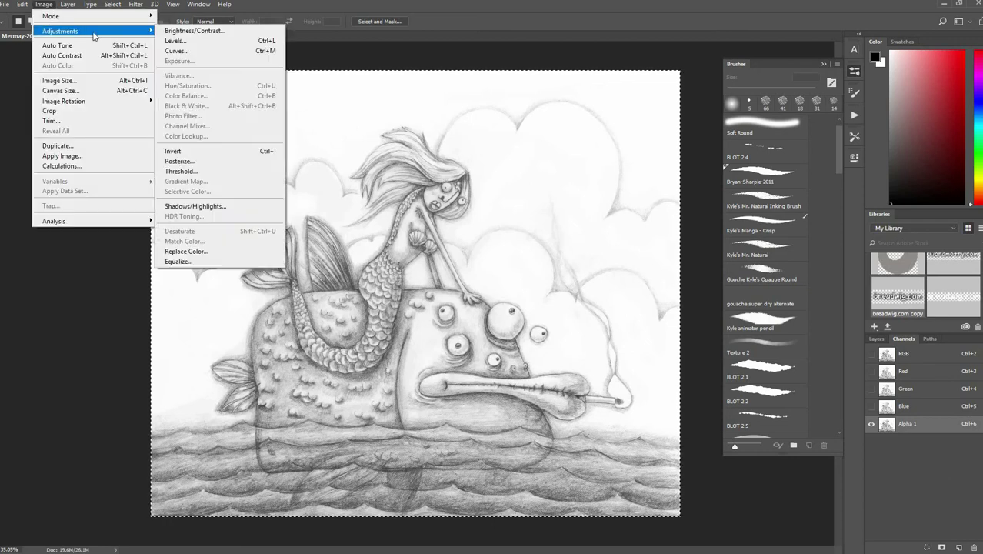
click(216, 150)
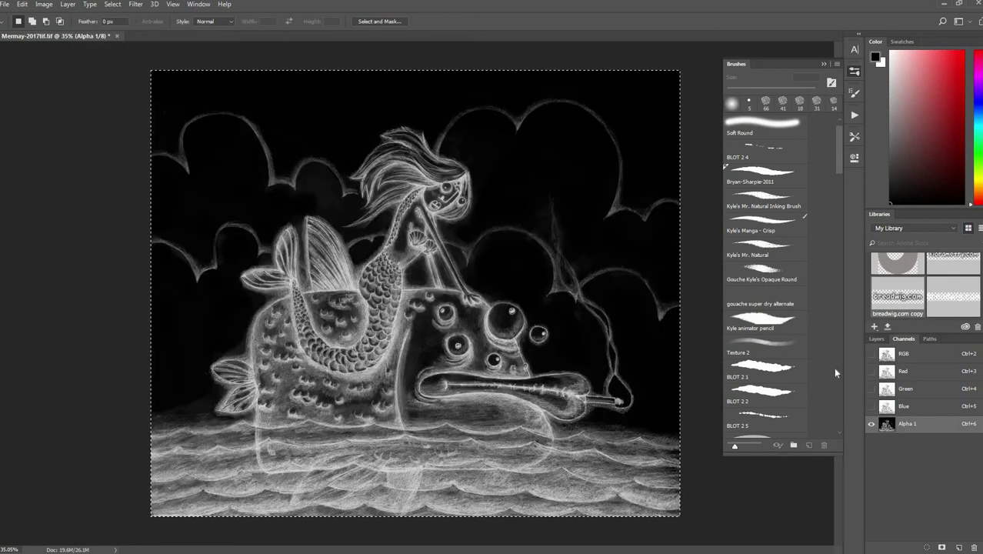
click(872, 353)
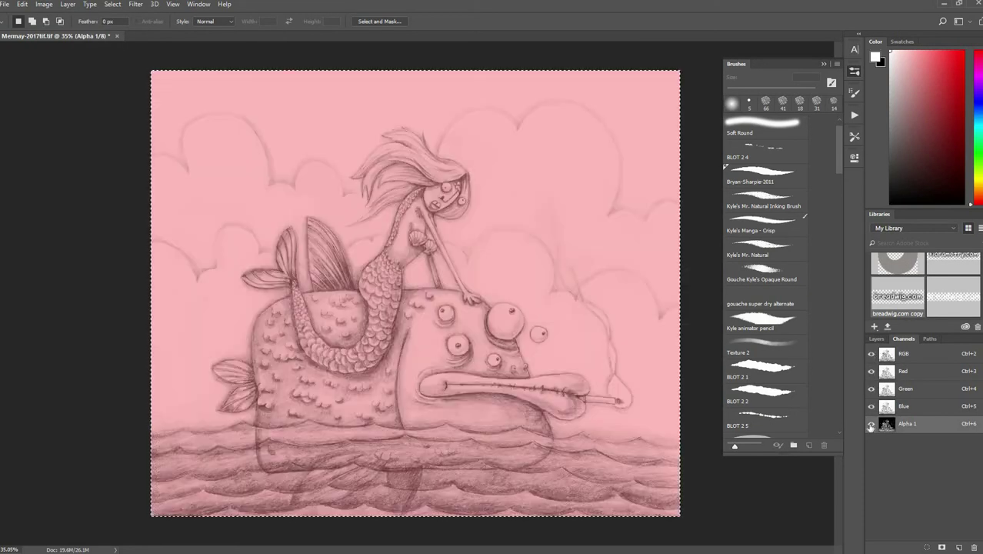
click(905, 359)
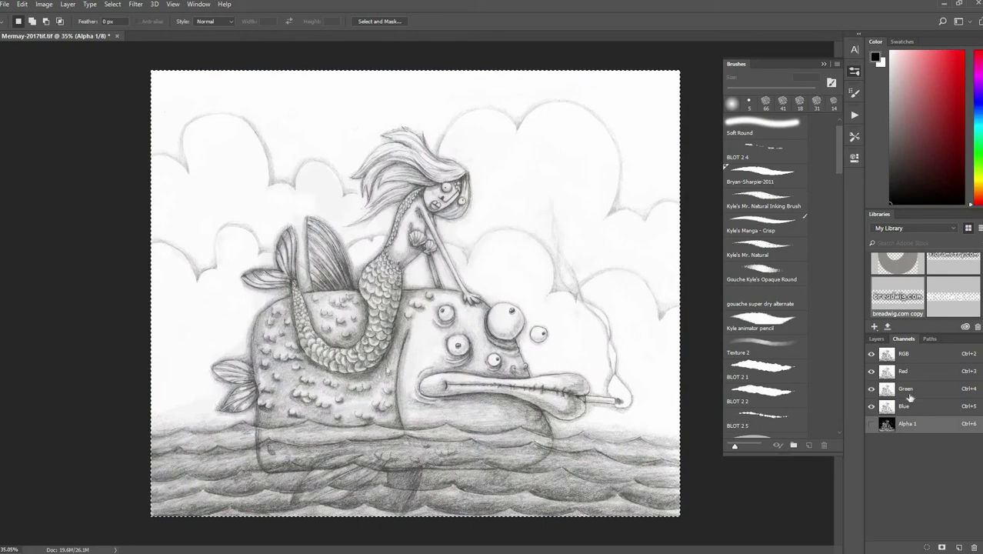
click(877, 339)
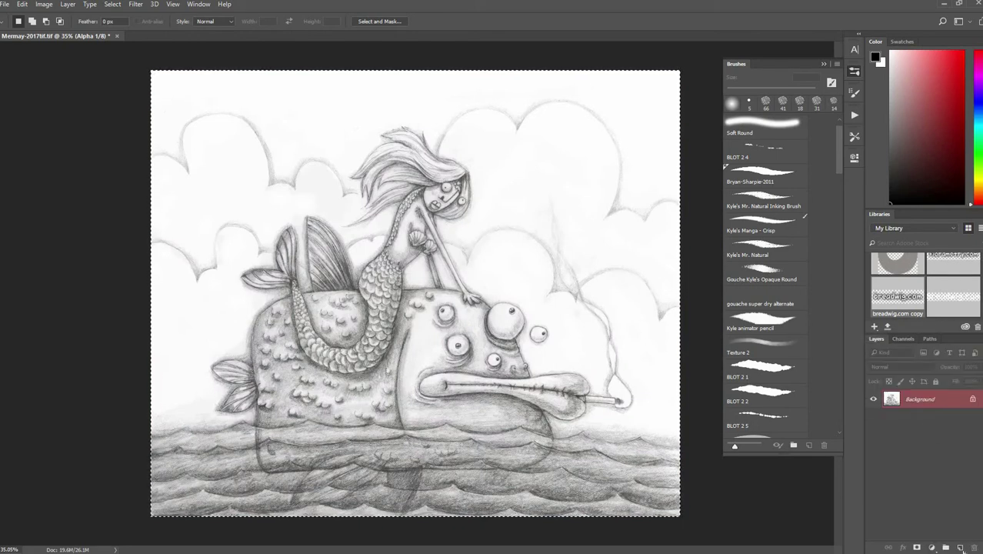
- Add Layer 1 and load the Alpha 1 channel as a selection
click(960, 547)
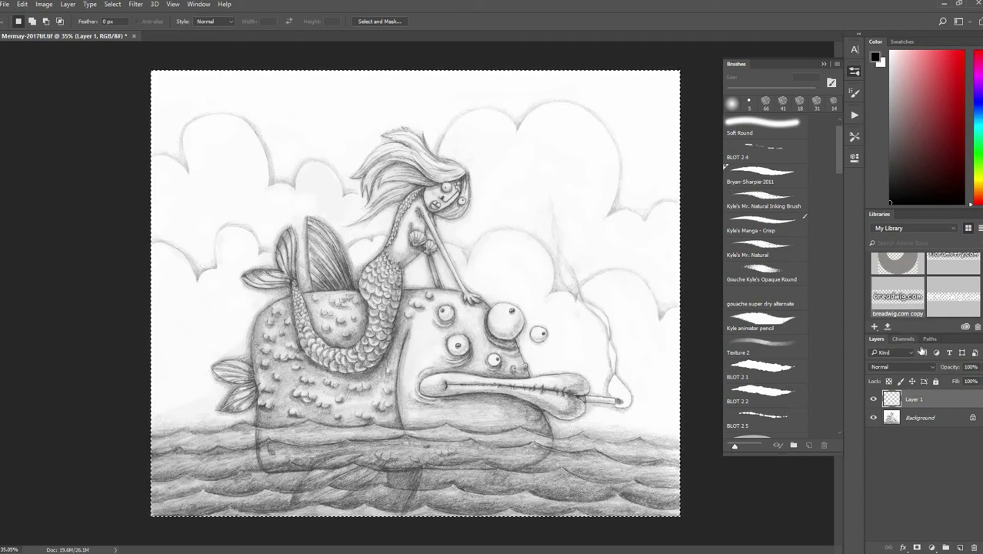
click(895, 339)
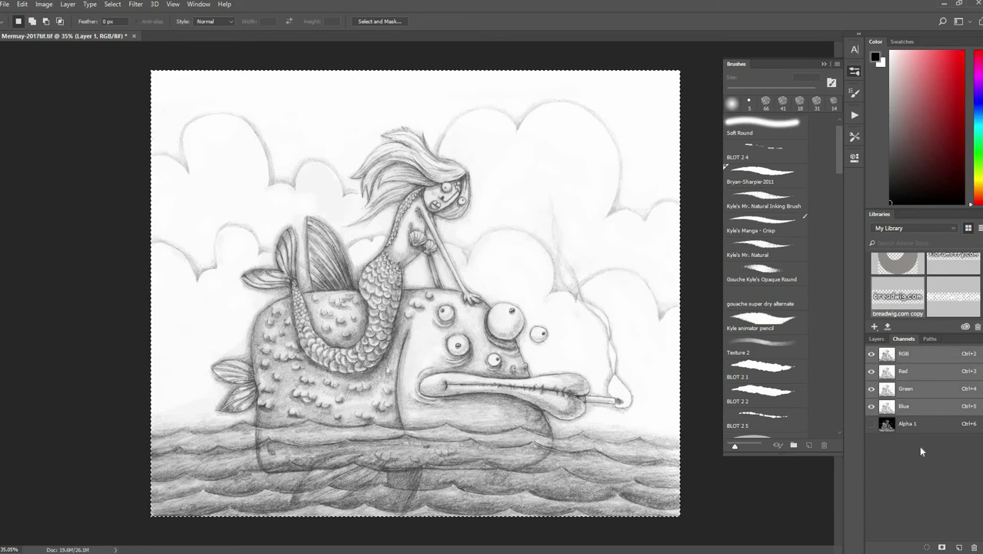
ctrl+click(886, 425)
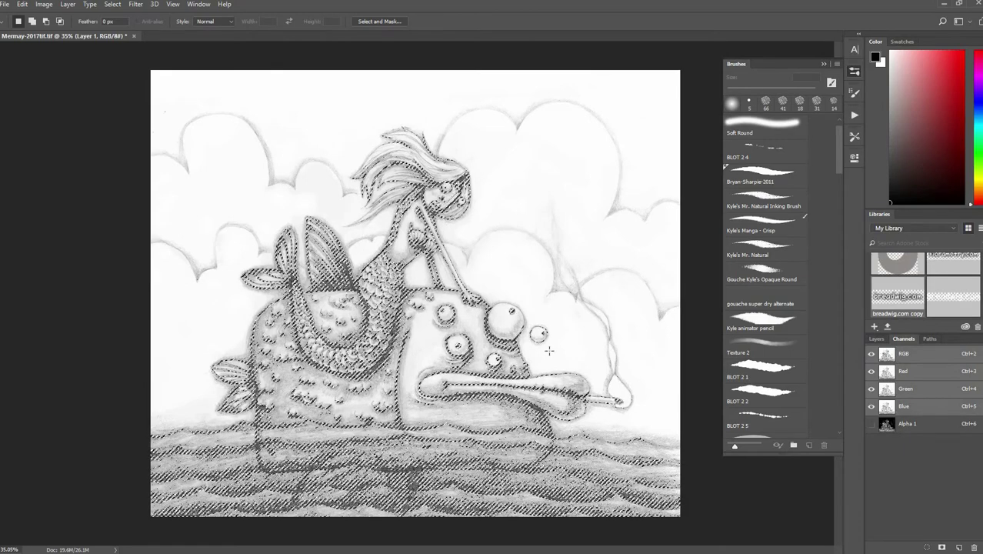
click(877, 339)
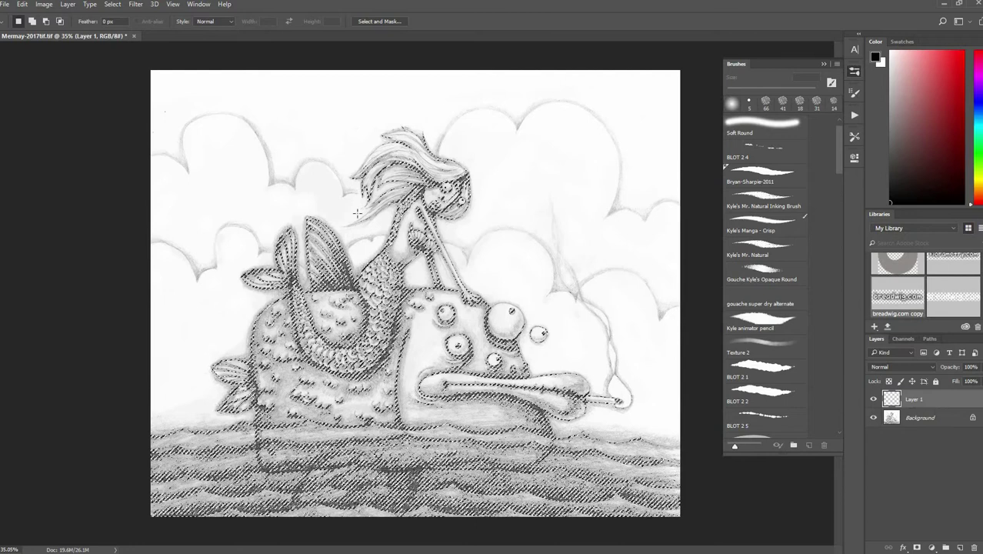
- Fill the selected linework with black on Layer 1, then make Background the active layer
click(20, 4)
click(48, 167)
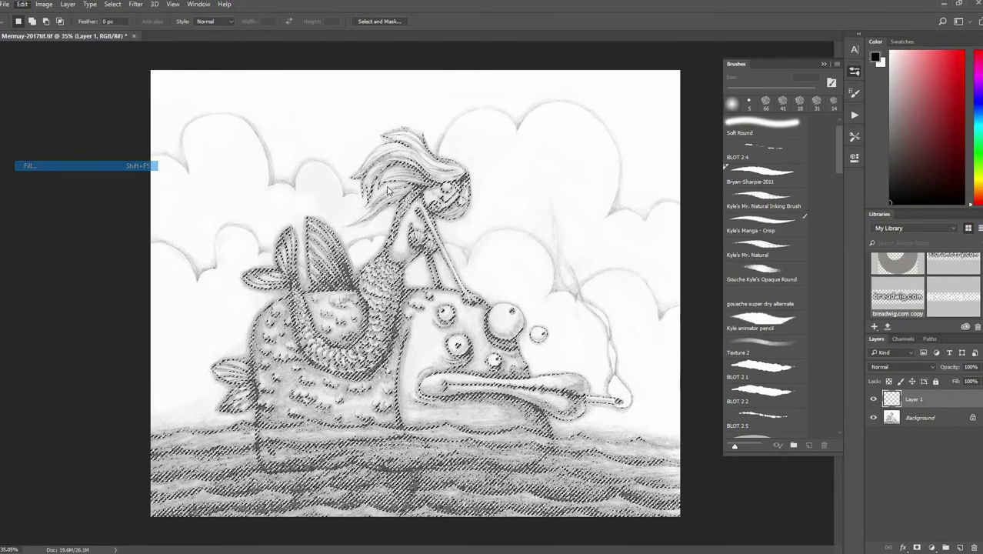
click(518, 162)
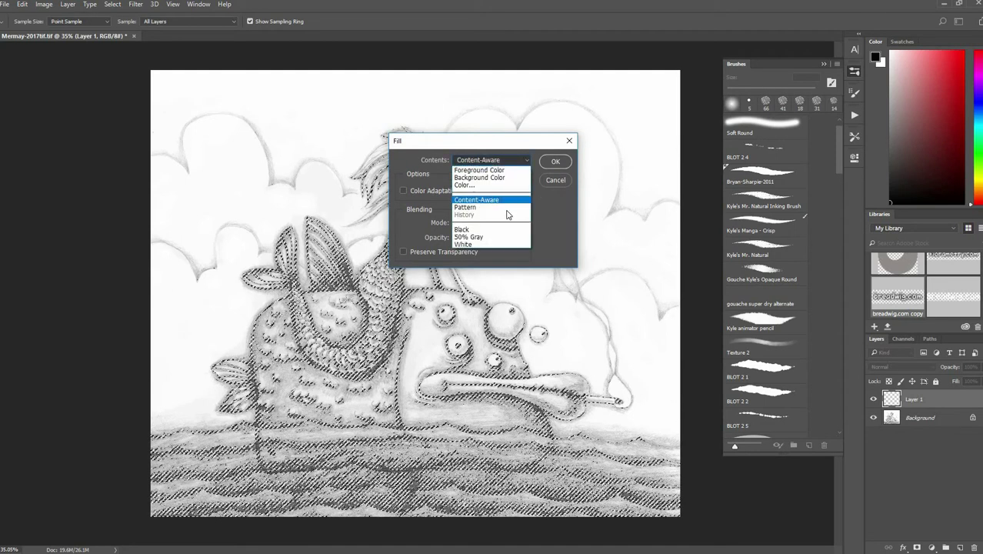
click(506, 230)
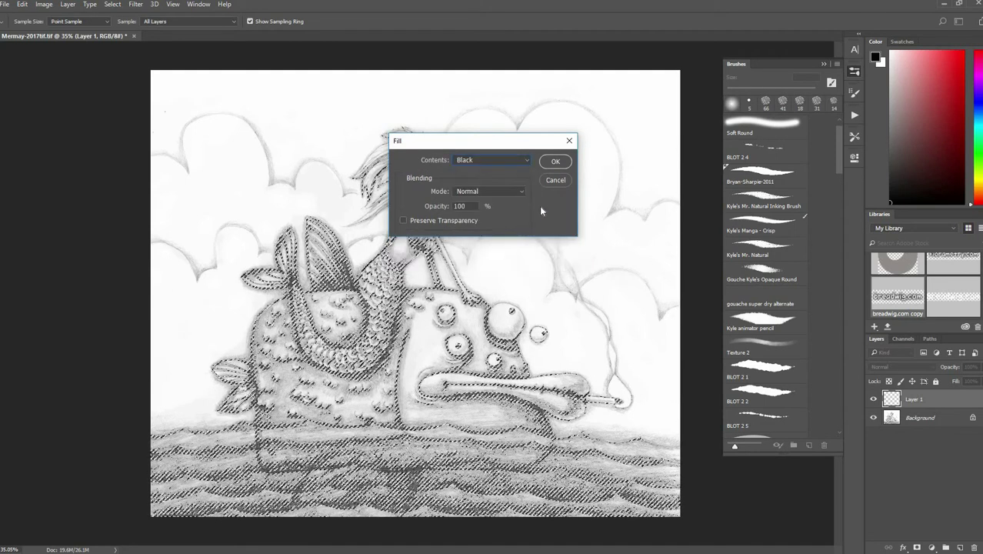
click(561, 163)
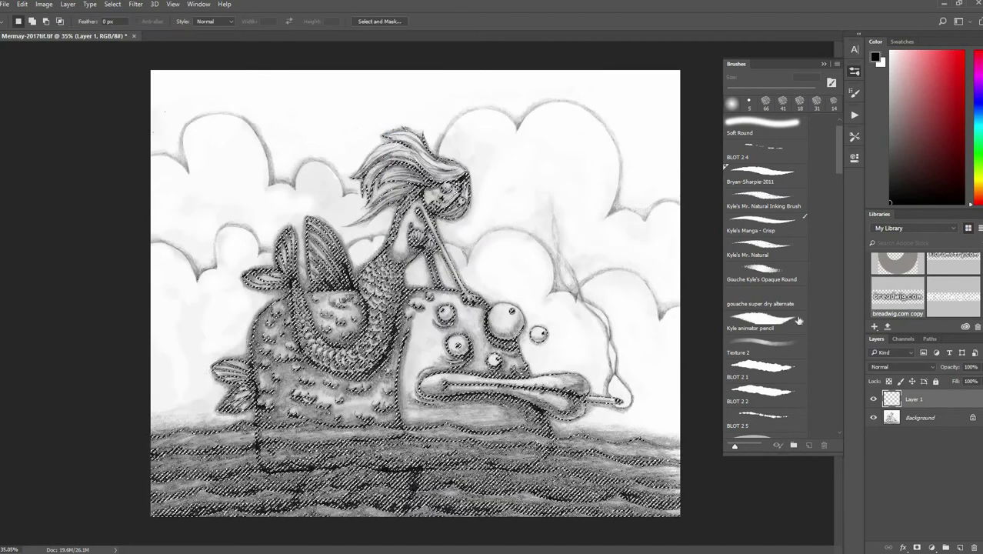
click(921, 418)
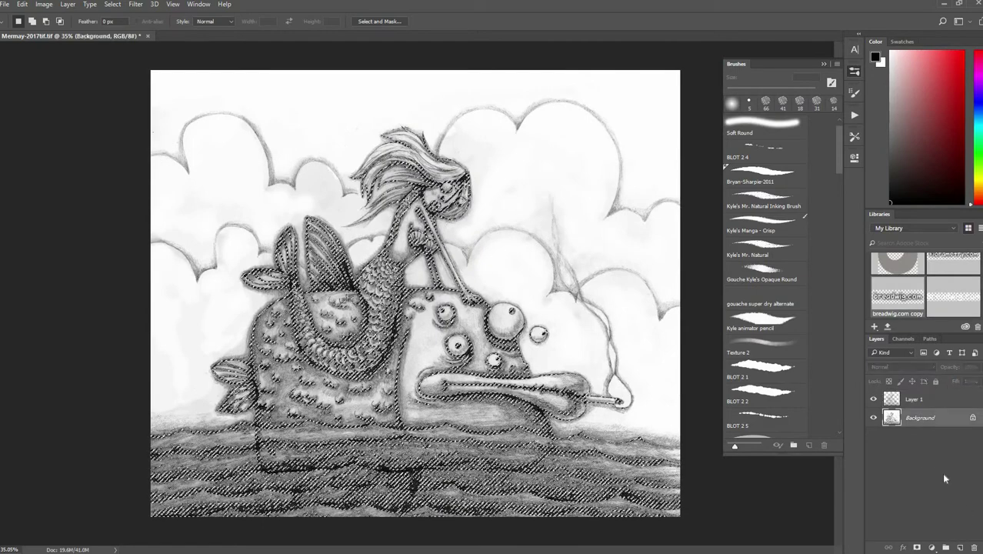
key(x)
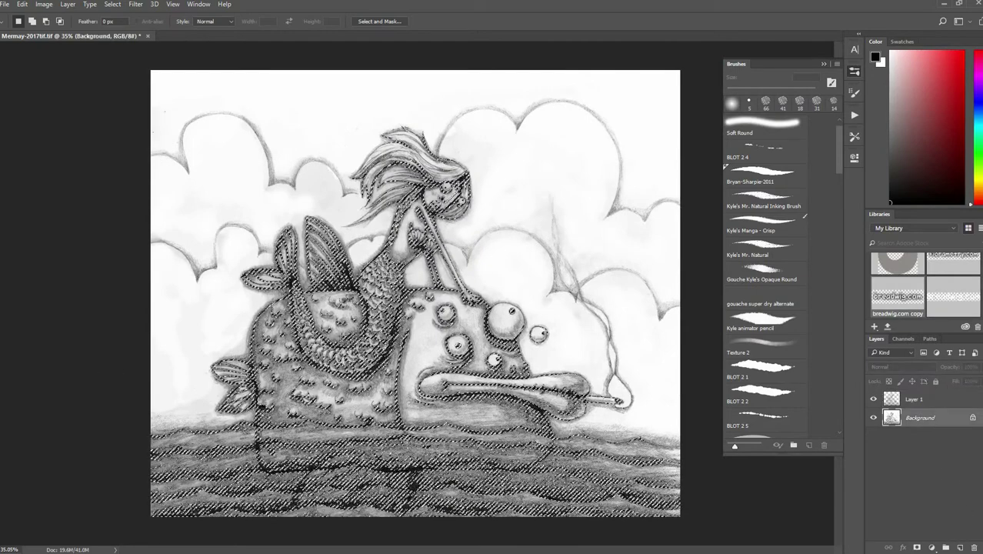
key(ctrl+a)
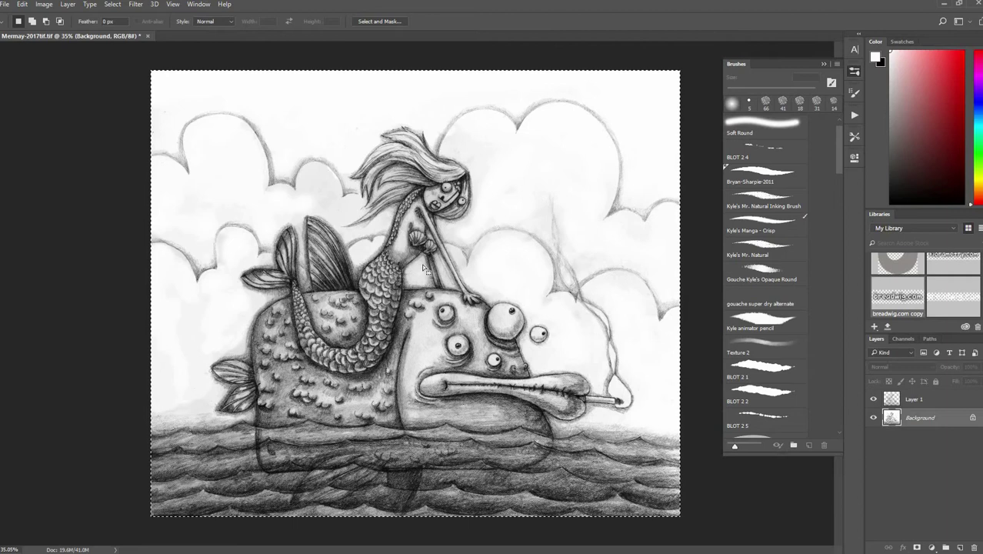
click(22, 5)
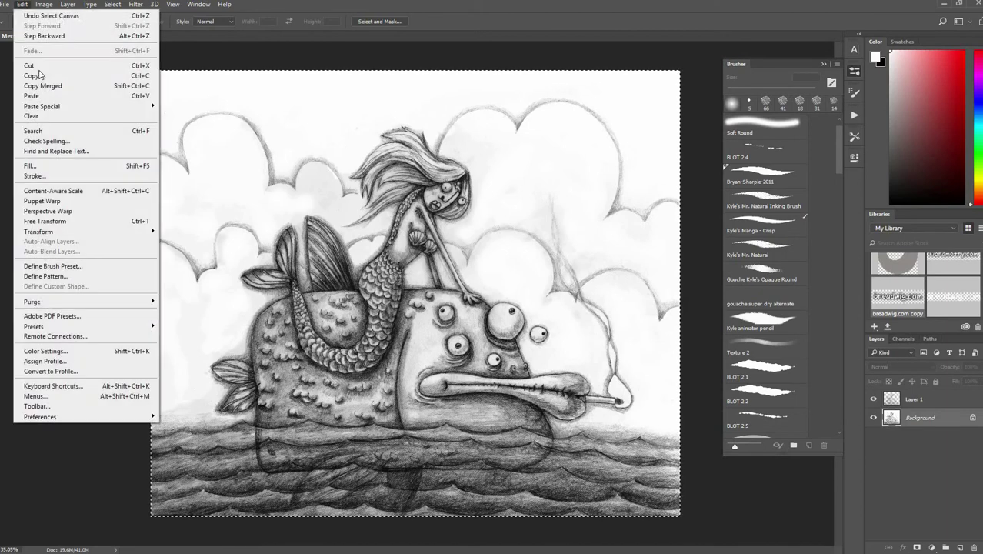
click(35, 166)
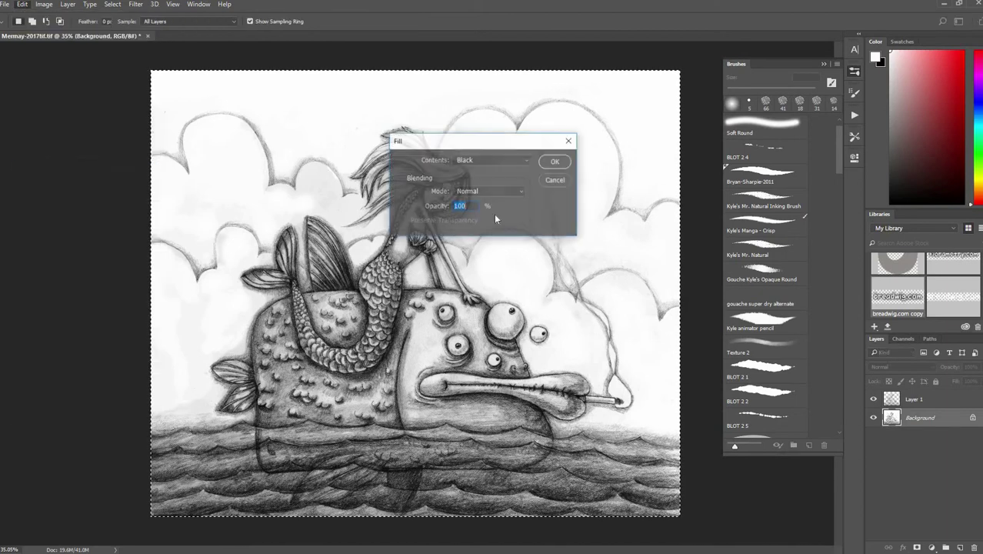
click(524, 161)
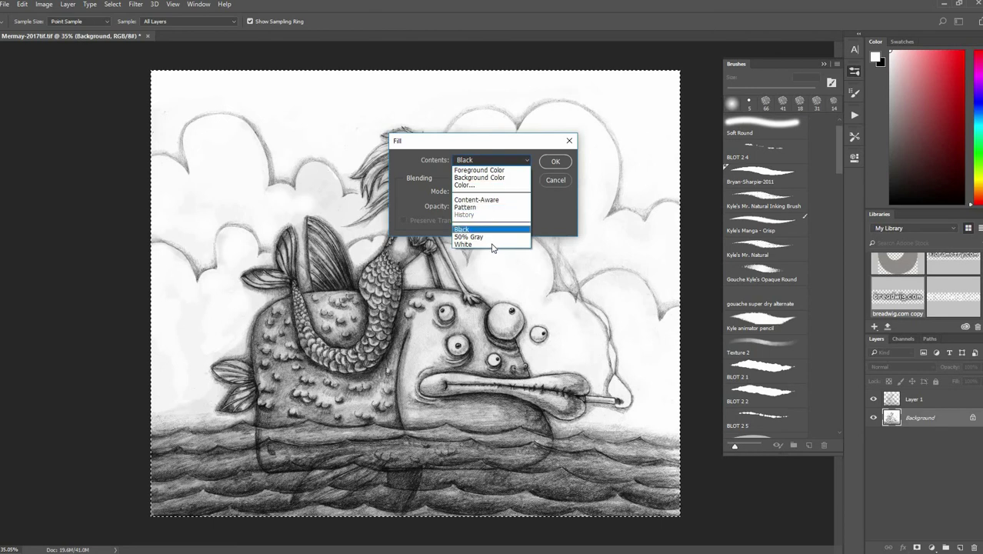
click(492, 244)
click(554, 162)
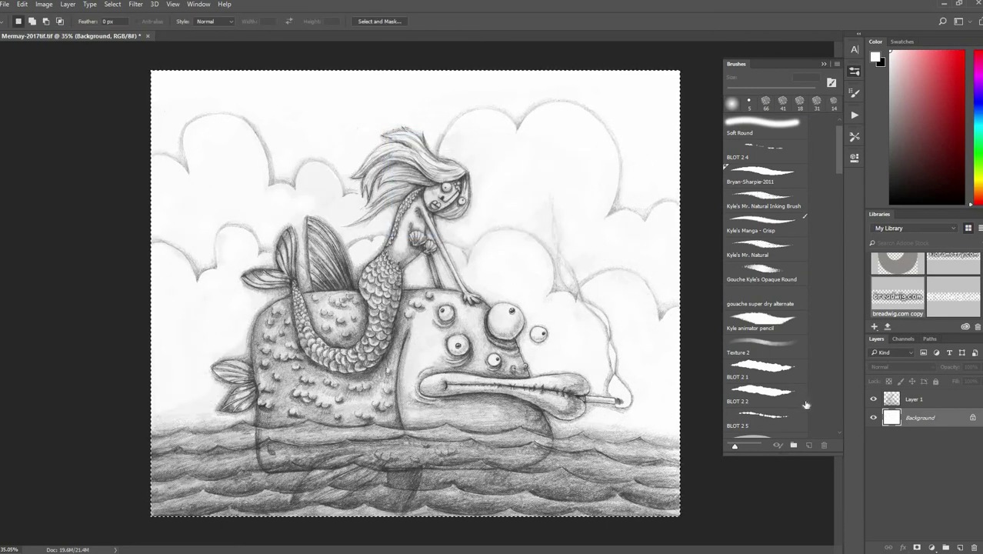
click(872, 400)
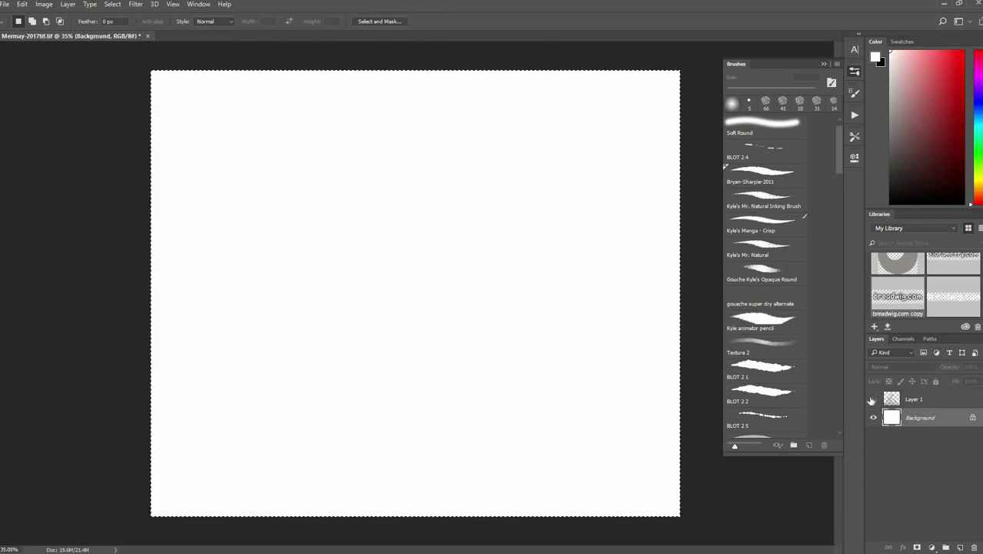
click(872, 399)
click(873, 399)
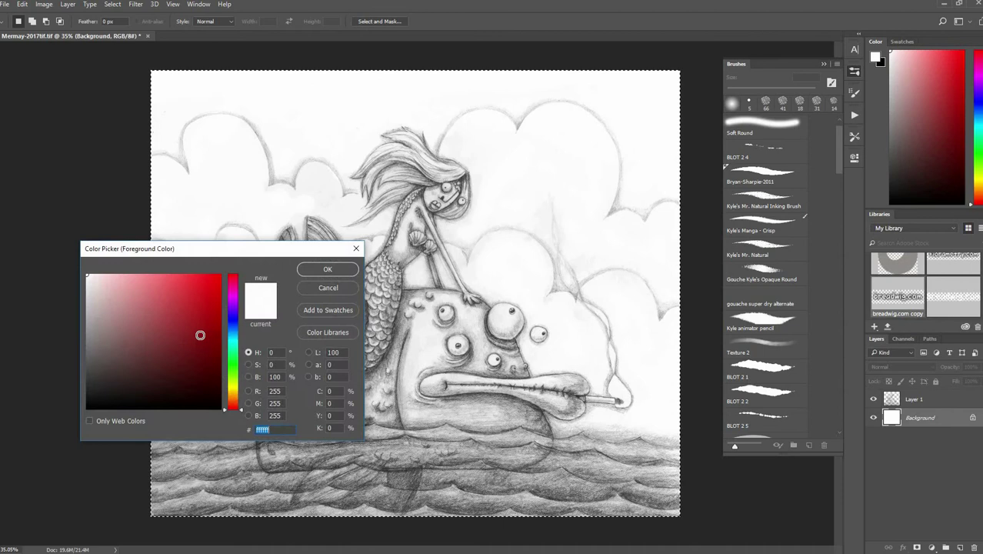
- Try a red Soft Round brush stroke across the mermaid's torso and undo it
click(219, 290)
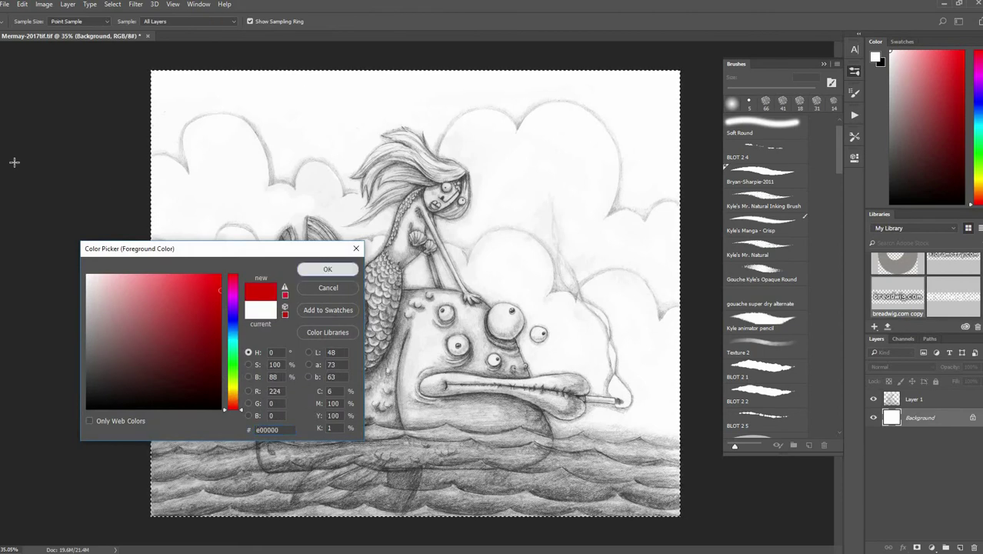
click(324, 269)
key(b)
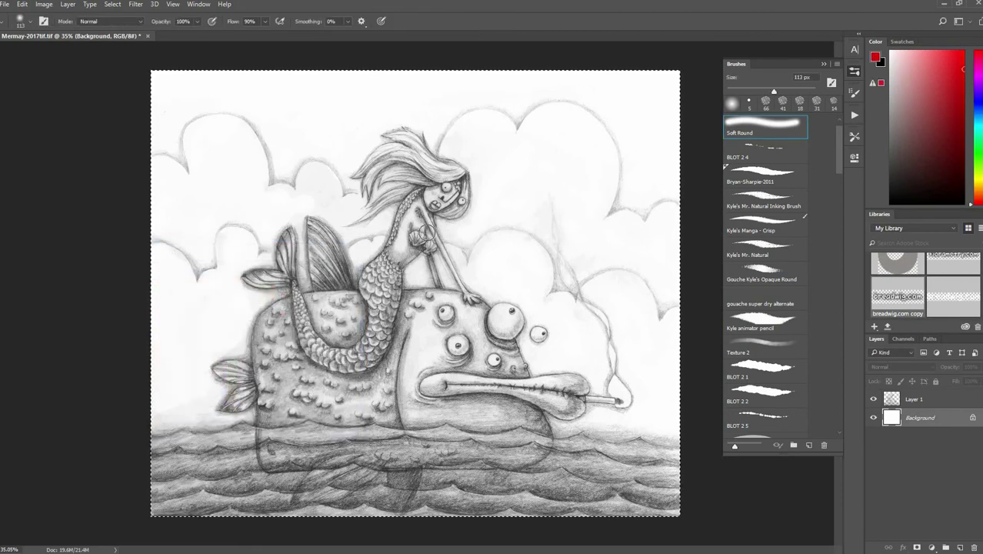
mouse_move(397, 278)
mouse_down()
mouse_move(465, 217)
mouse_move(460, 248)
mouse_up()
key(ctrl+z)
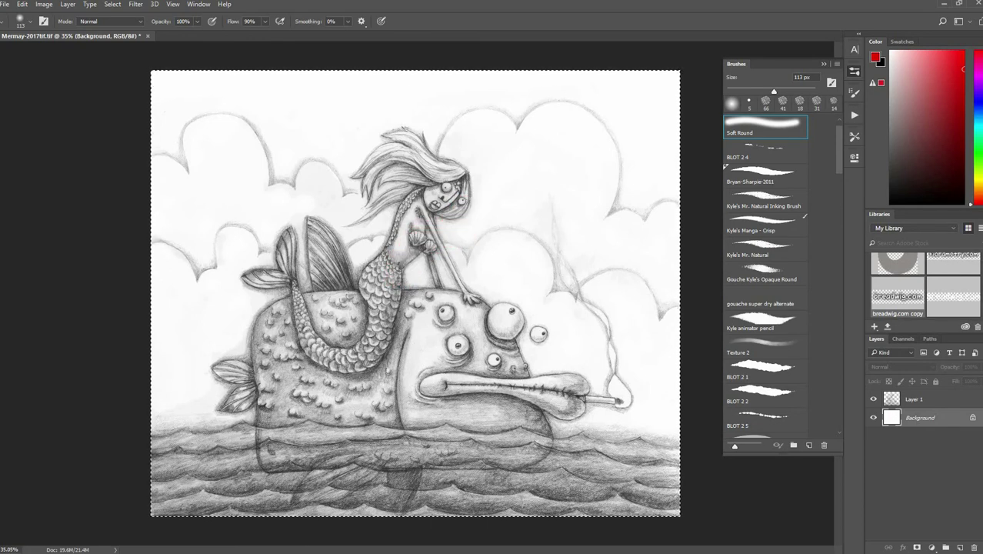
- Paint soft purple over the mermaid's hair, then make Layer 1 active
text(ff9d9d)
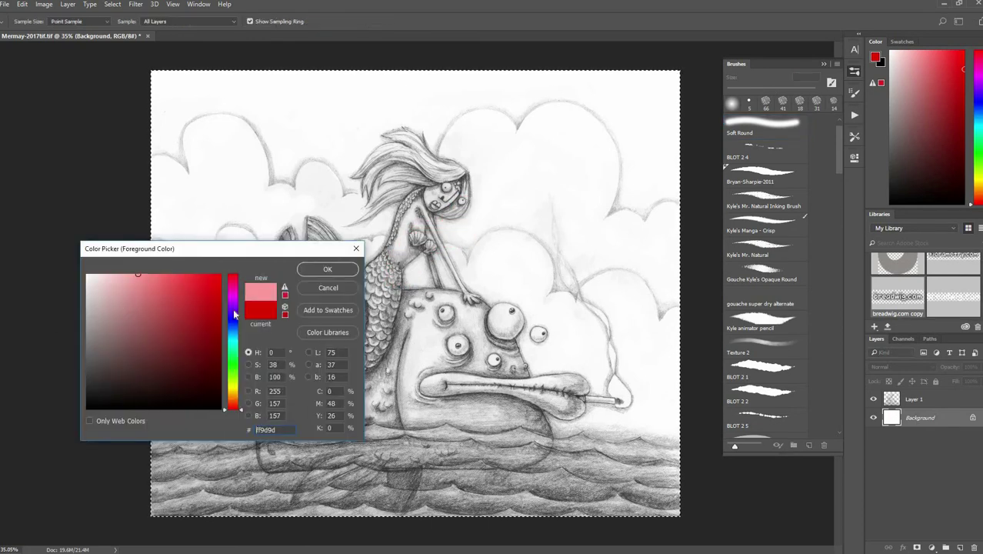
click(234, 301)
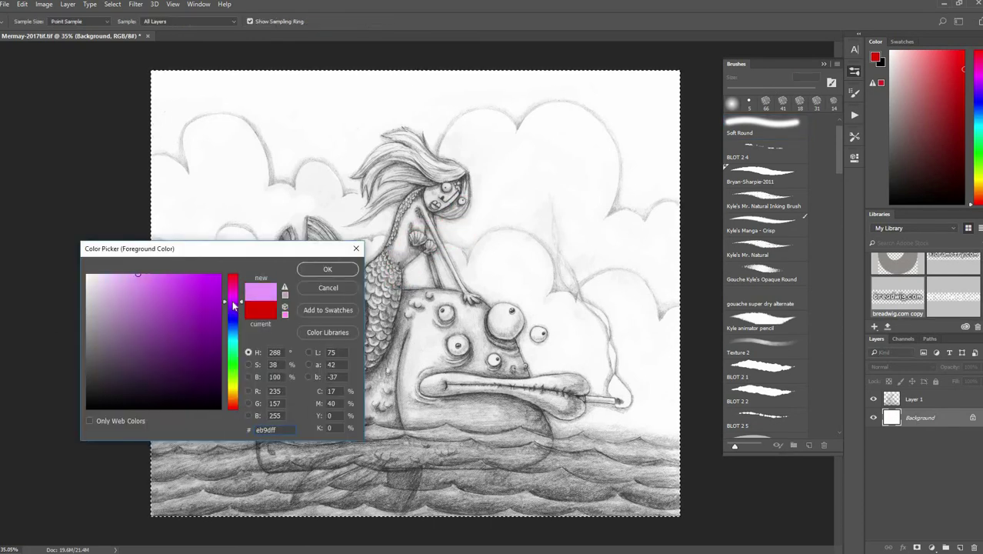
click(328, 270)
key(b)
mouse_move(465, 208)
mouse_down()
mouse_move(433, 197)
mouse_move(455, 162)
mouse_move(413, 134)
mouse_move(460, 174)
mouse_move(425, 143)
mouse_move(395, 151)
mouse_move(399, 160)
mouse_move(434, 159)
mouse_move(445, 177)
mouse_move(388, 218)
mouse_move(364, 214)
mouse_move(356, 180)
mouse_up()
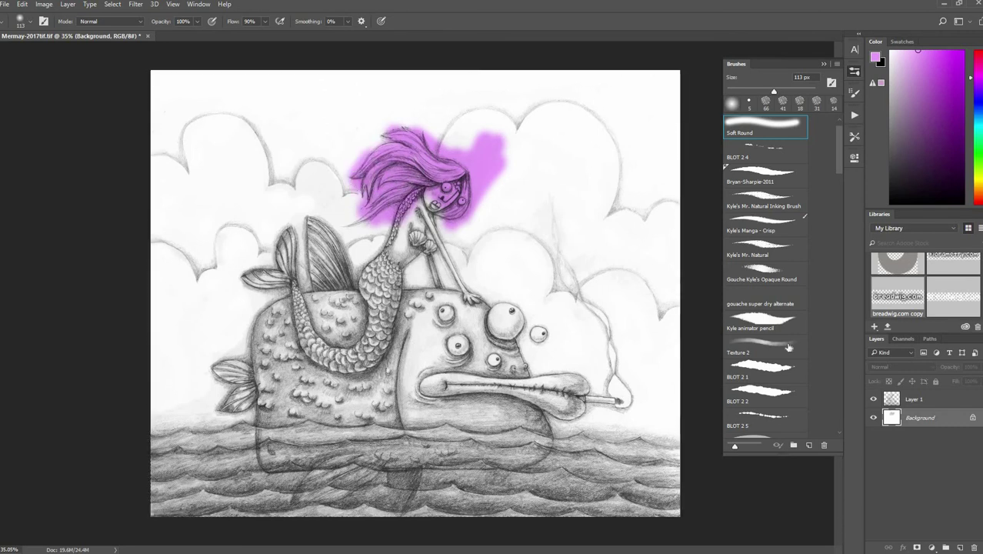
click(897, 400)
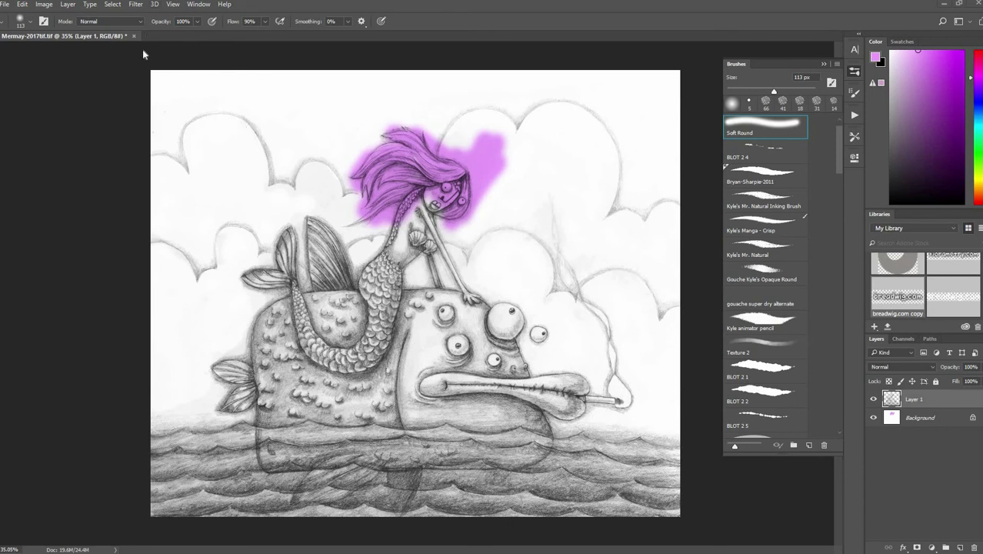
- Turn on Colorize in Hue/Saturation for the line-art layer
click(47, 6)
mouse_move(75, 31)
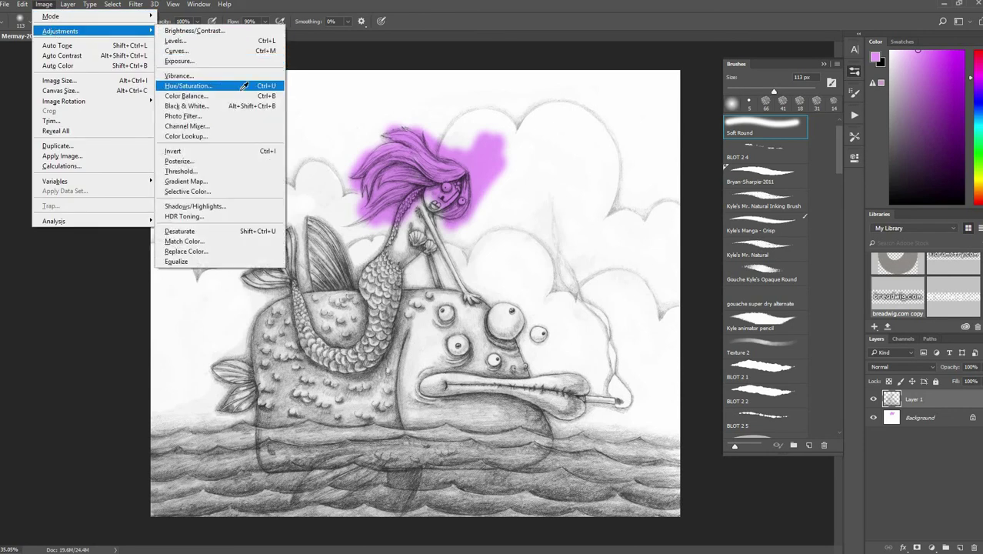
click(222, 86)
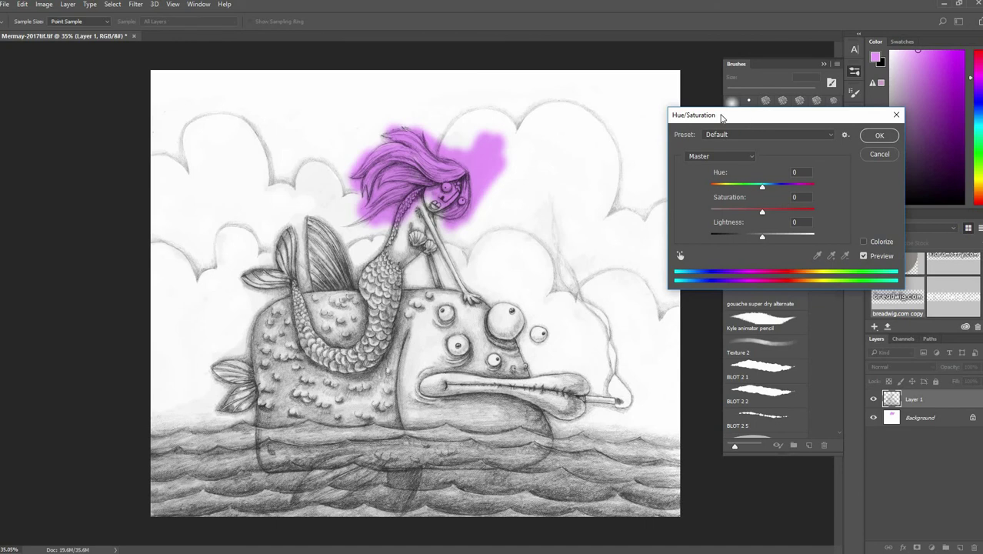
drag(724, 116, 640, 85)
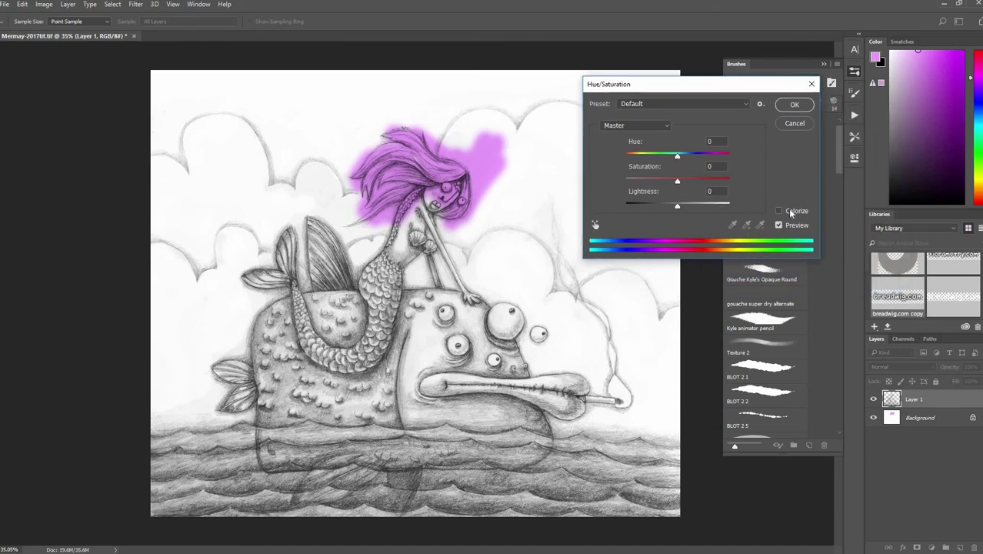
click(780, 210)
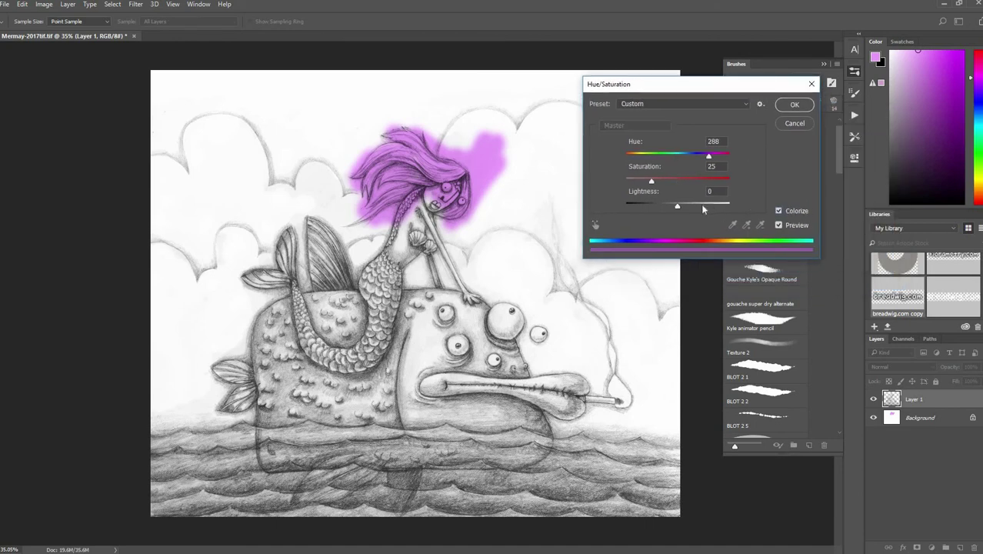
- Tune the colorized line art to Hue 231 and Lightness +30
drag(681, 209, 735, 177)
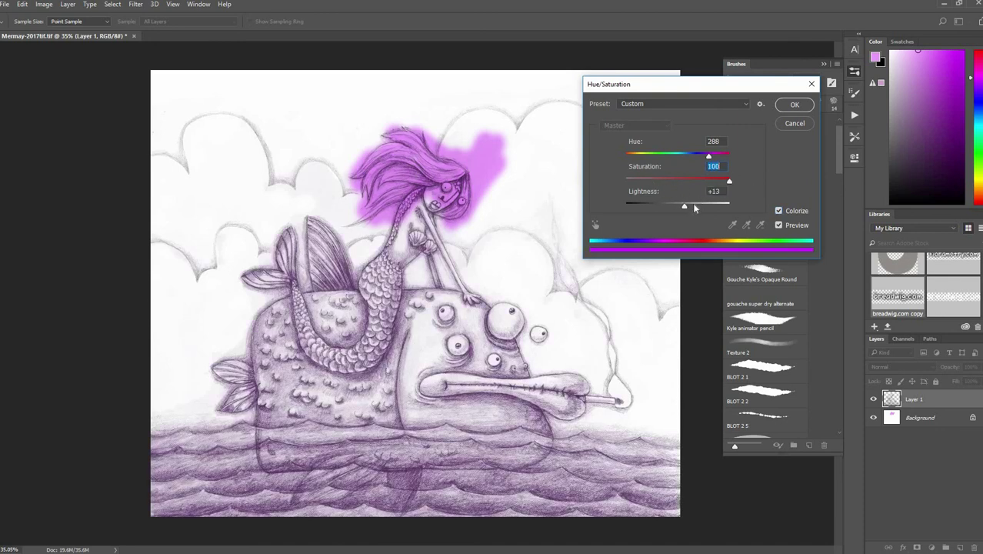
drag(685, 208, 688, 206)
mouse_move(696, 157)
mouse_down()
mouse_move(668, 159)
mouse_move(685, 157)
mouse_up()
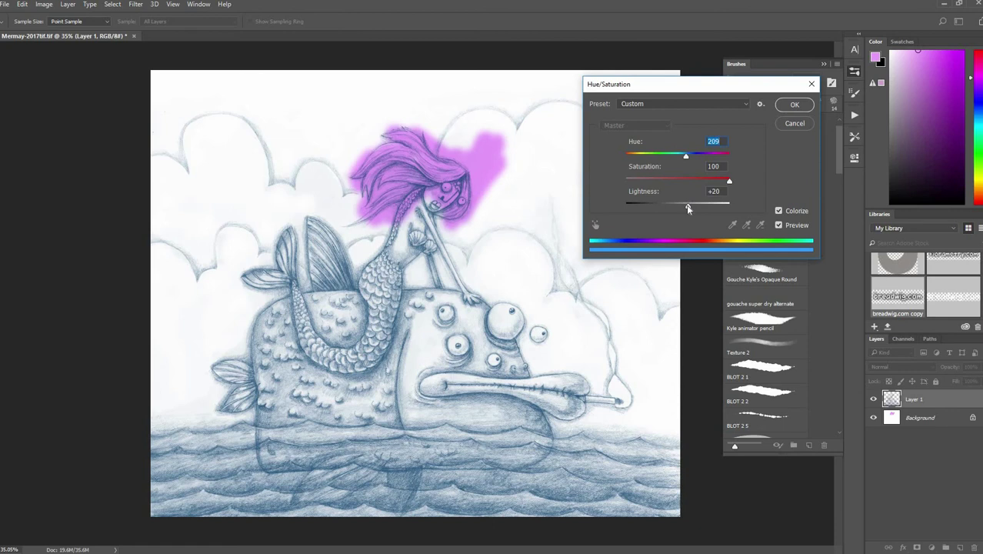
drag(690, 207, 695, 213)
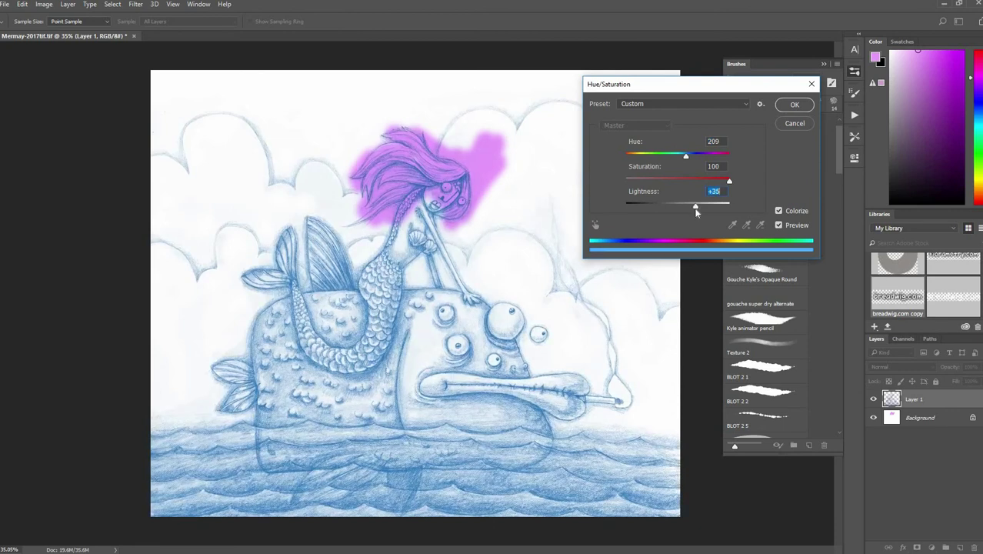
drag(694, 159, 692, 157)
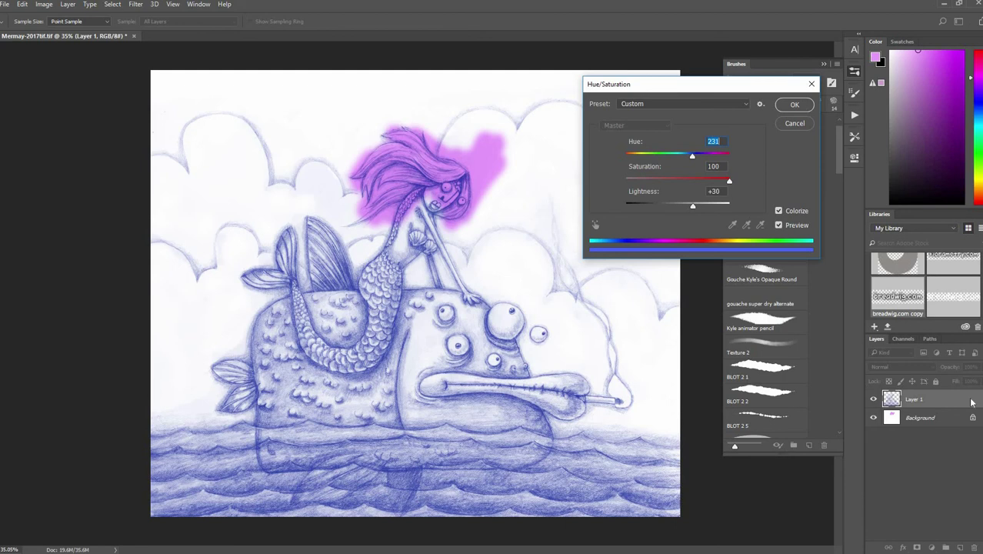
- Apply the blue colorize and brush pink over the mermaid's tail on Background
key(Return)
key(b)
key(alt+bracketleft)
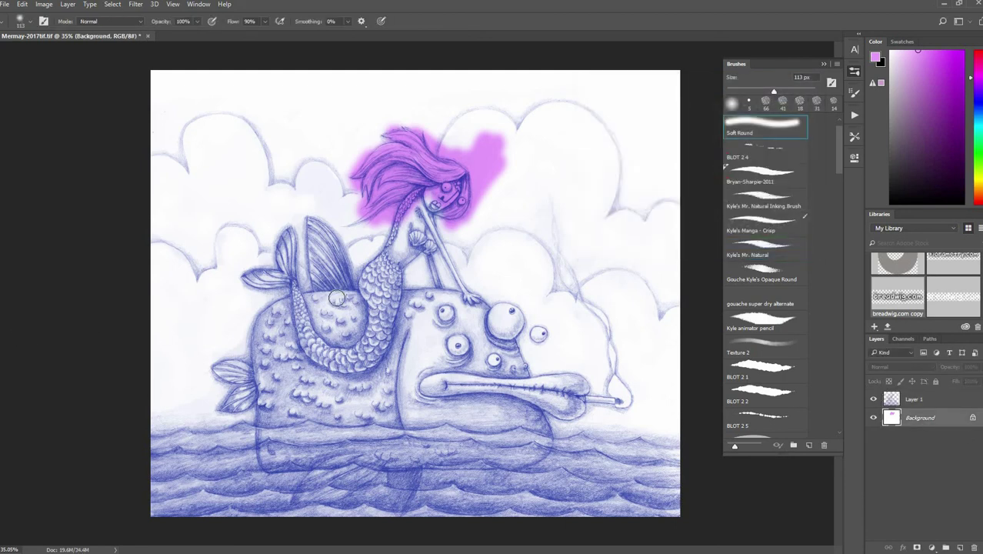
mouse_move(340, 311)
mouse_down()
mouse_move(339, 323)
mouse_move(308, 339)
mouse_move(420, 319)
mouse_up()
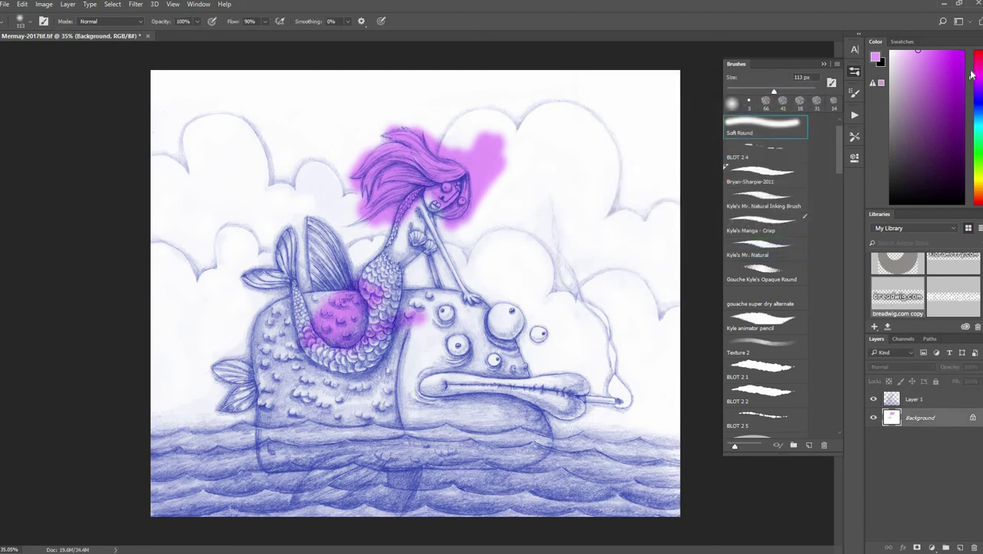
- Paint green over the fish's head and eyes, then reselect Layer 1
drag(979, 129, 979, 136)
click(933, 74)
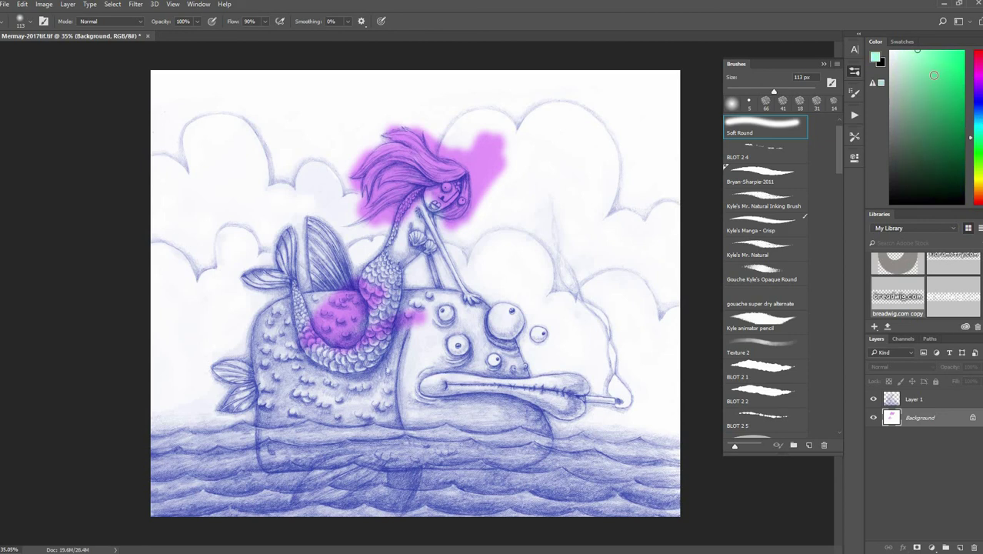
mouse_move(481, 343)
mouse_down()
mouse_move(490, 313)
mouse_move(502, 315)
mouse_move(338, 377)
mouse_move(418, 360)
mouse_move(418, 318)
mouse_move(481, 320)
mouse_move(511, 307)
mouse_move(580, 408)
mouse_move(503, 351)
mouse_move(455, 338)
mouse_move(494, 409)
mouse_up()
scroll(493, 409, up, 8)
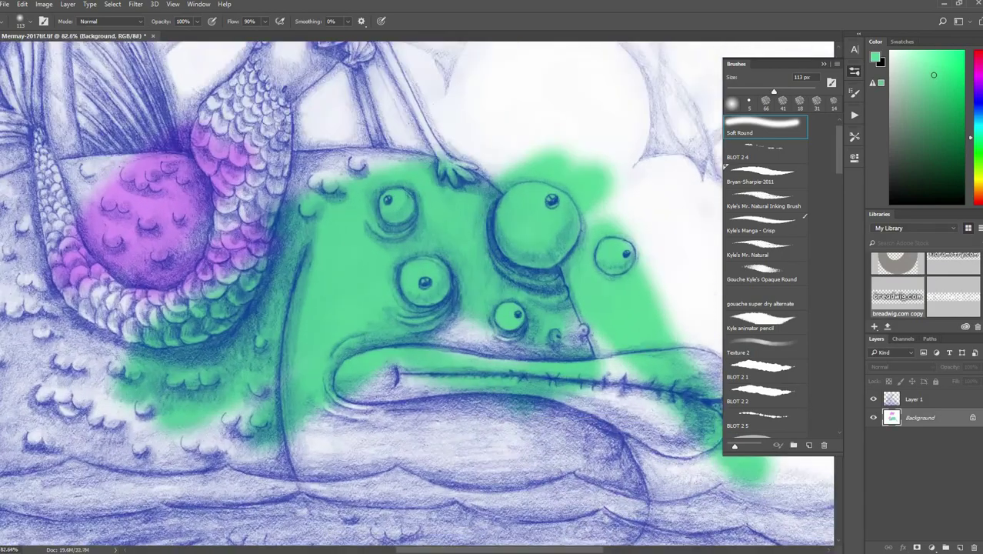
scroll(493, 404, down, 5)
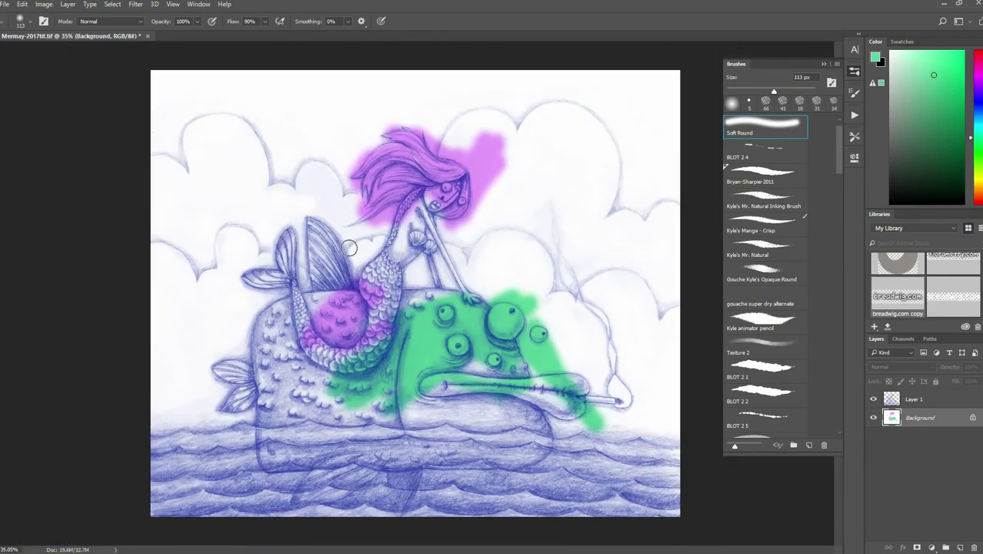
scroll(262, 240, up, 3)
scroll(269, 245, down, 4)
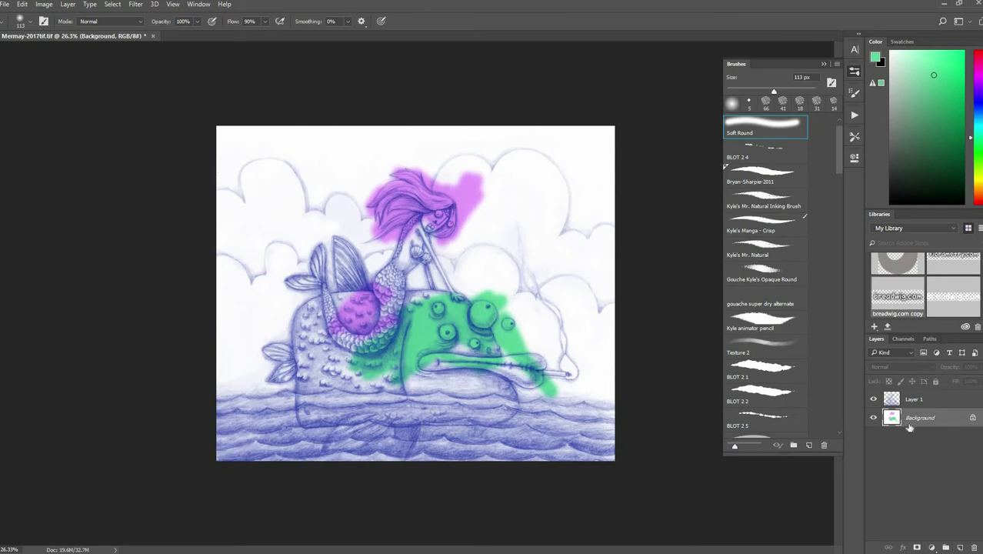
key(alt+bracketright)
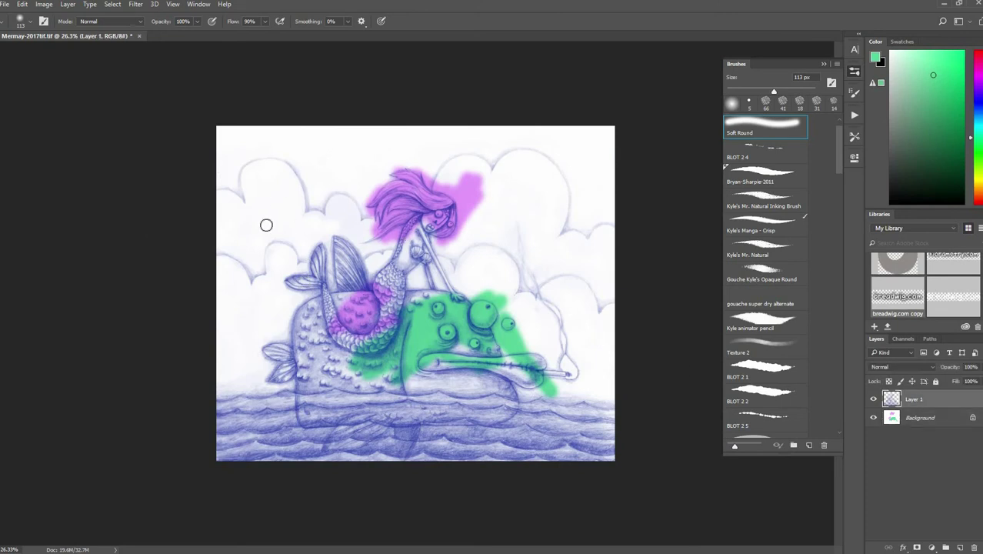